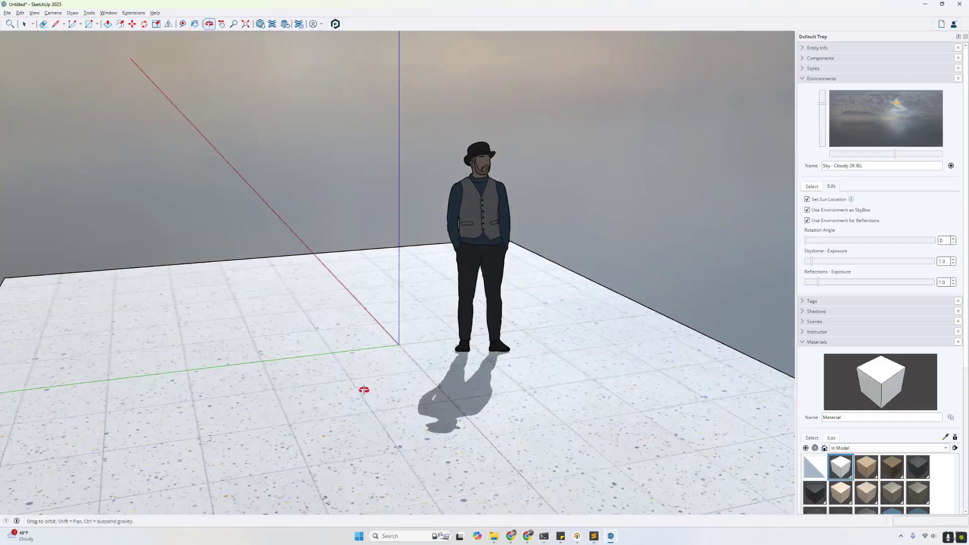
- Orbit the view to look across the finished terrazzo-tiled floor
scroll(394, 413, up, 5)
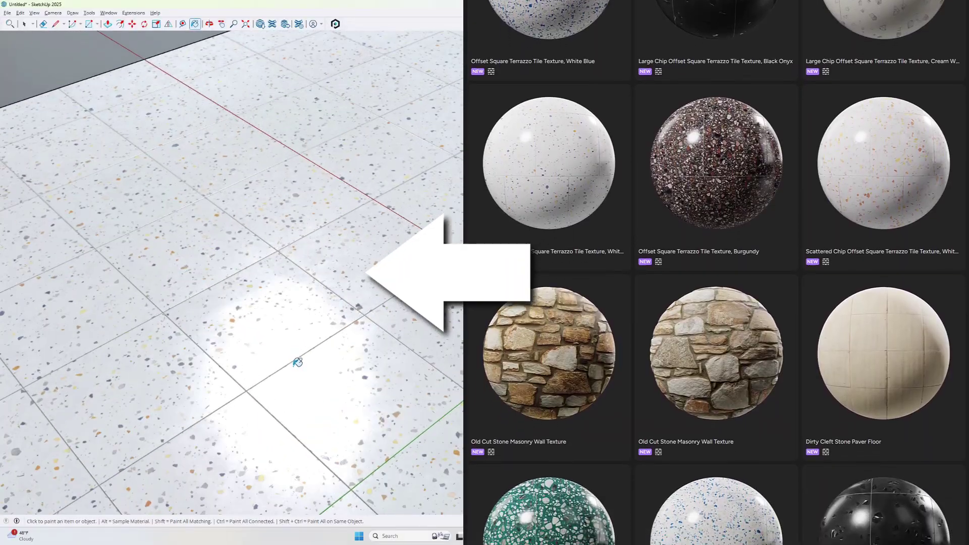
mouse_move(290, 353)
middle_down()
mouse_move(303, 351)
mouse_move(335, 402)
mouse_move(317, 388)
mouse_move(281, 404)
middle_up()
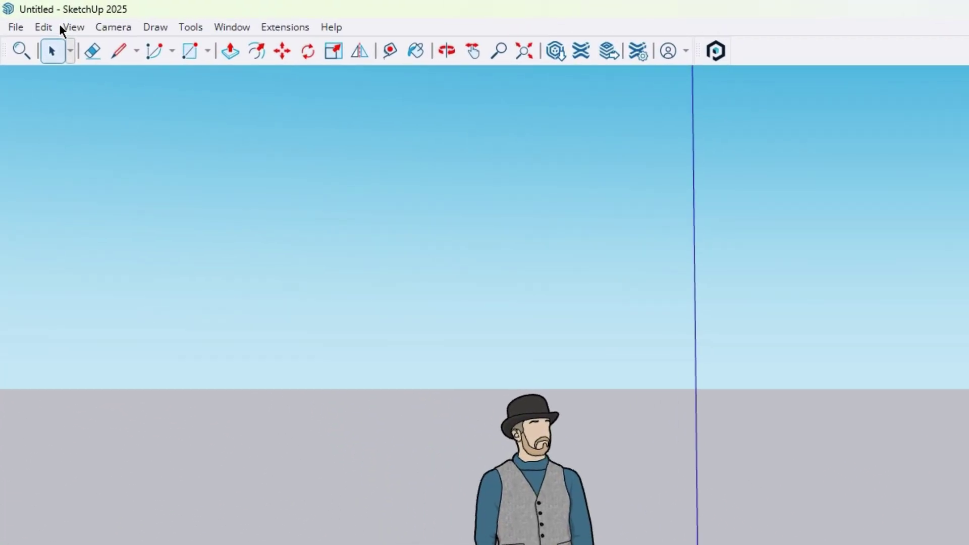
- Set the face style to Photoreal Textures
click(35, 13)
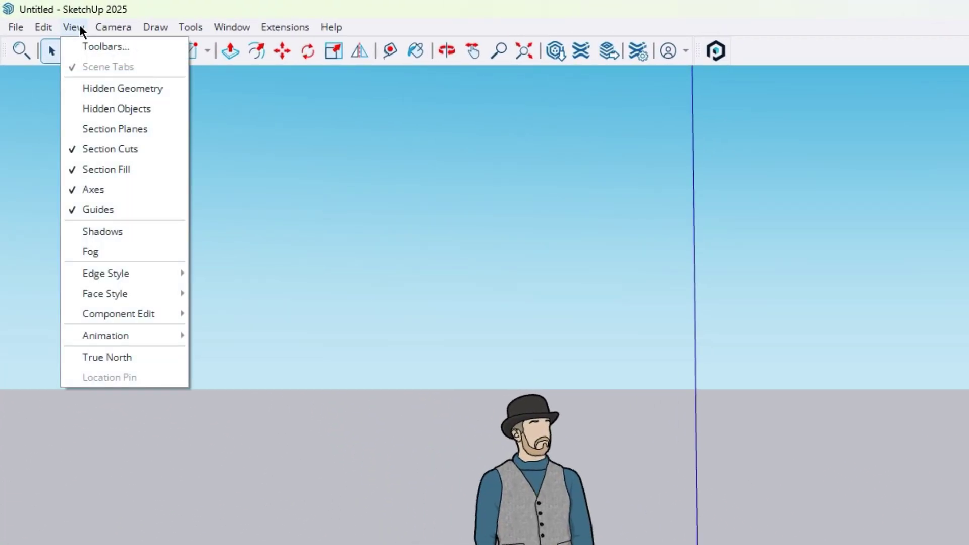
mouse_move(153, 297)
click(255, 436)
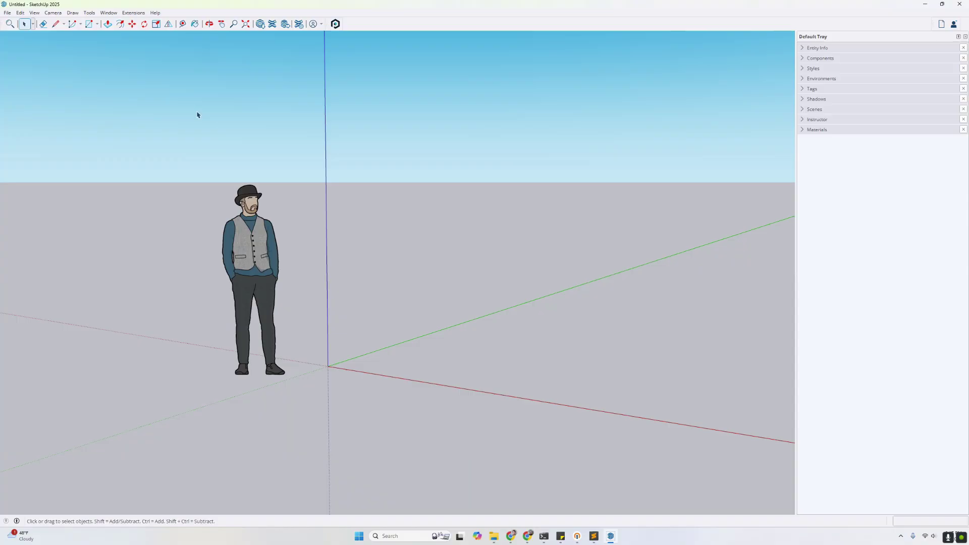
- Draw a large rectangular ground face and show the in-model materials list
key(r)
click(180, 275)
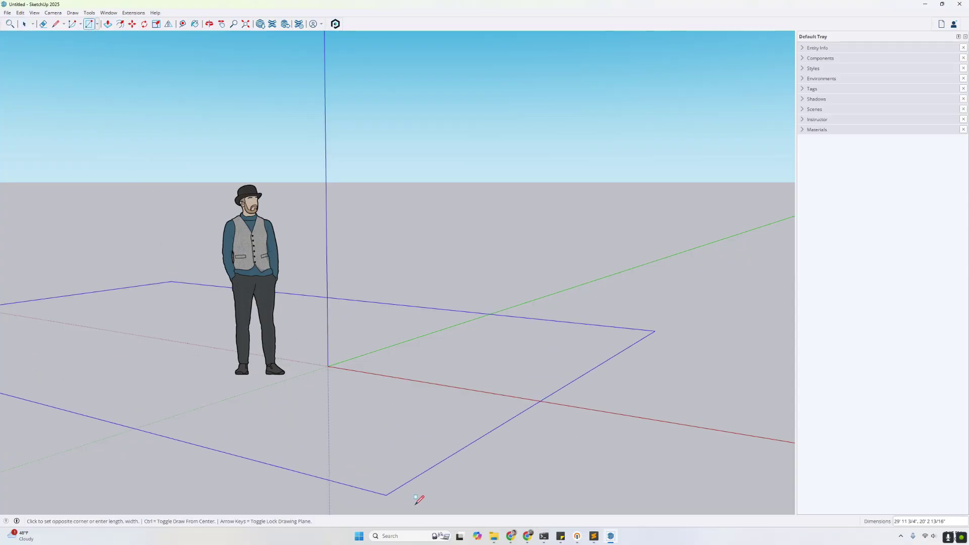
click(561, 452)
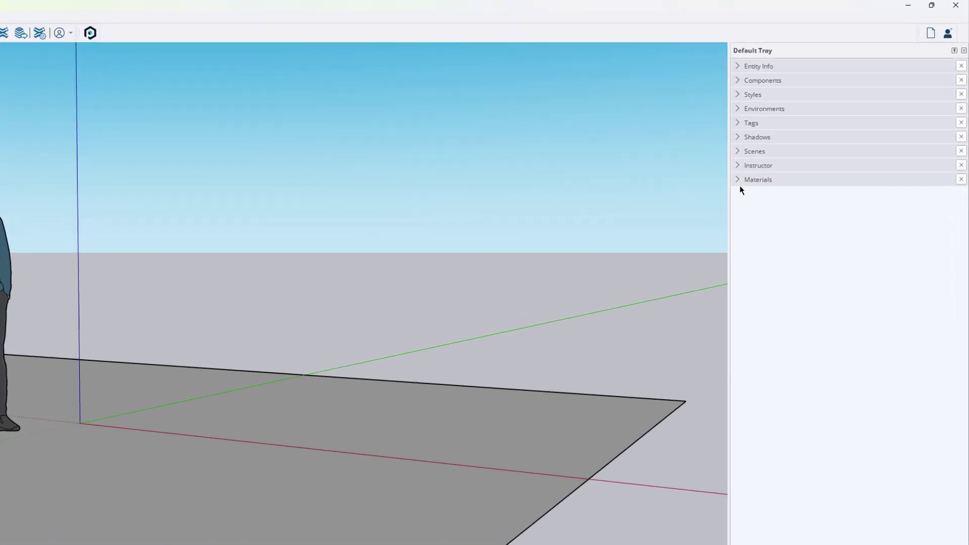
click(738, 177)
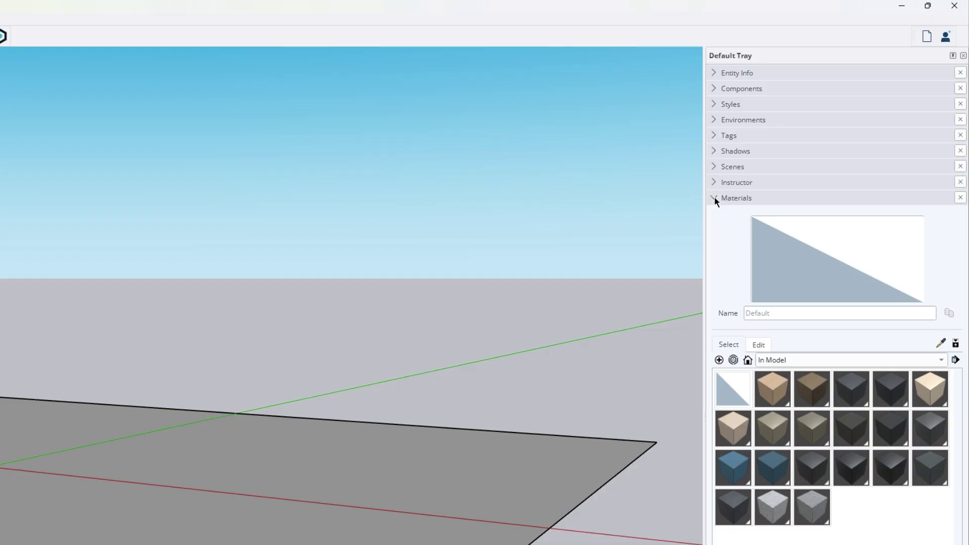
- Create a new material textured with the terrazzo BaseColor.jpg image
click(720, 360)
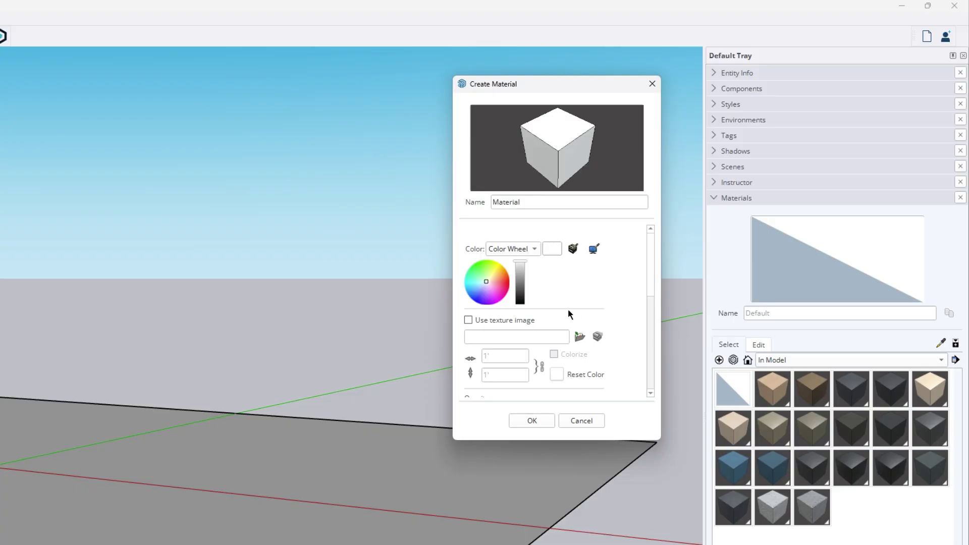
click(468, 320)
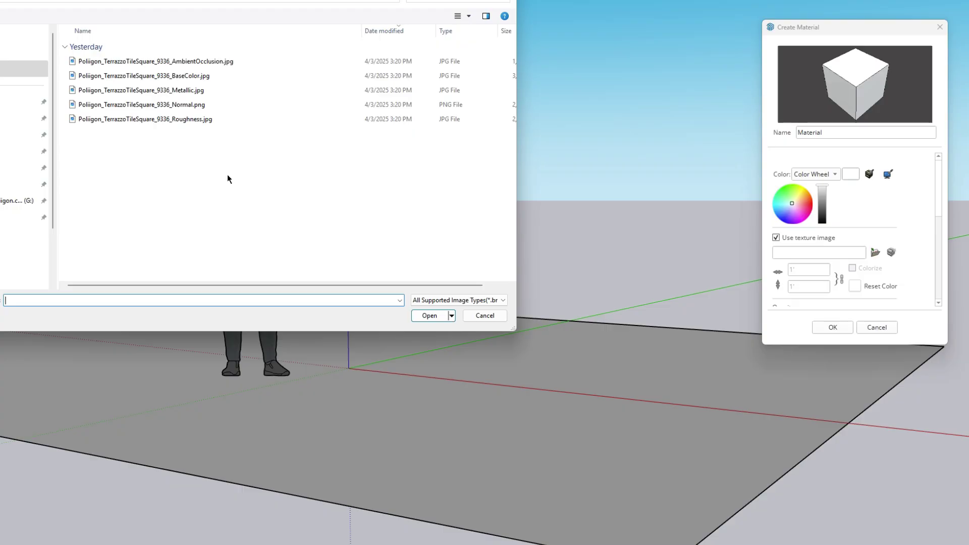
double_click(183, 76)
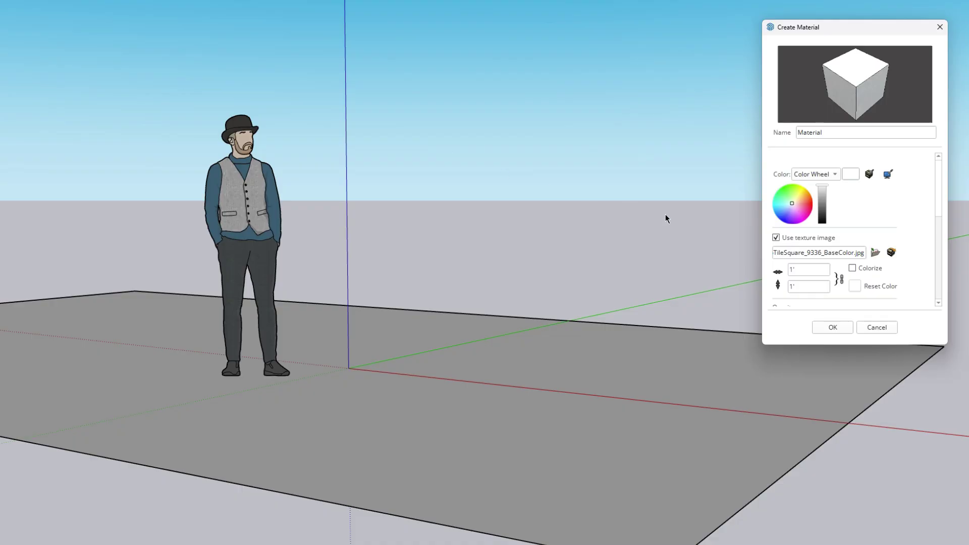
- Load the terrazzo Metallic and Roughness images as the metalness and roughness maps
drag(925, 348, 925, 544)
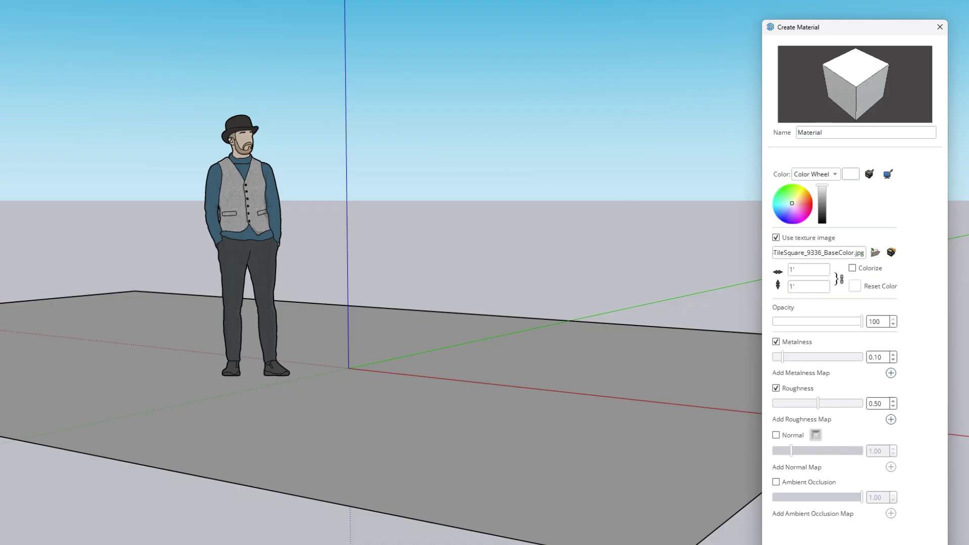
click(892, 374)
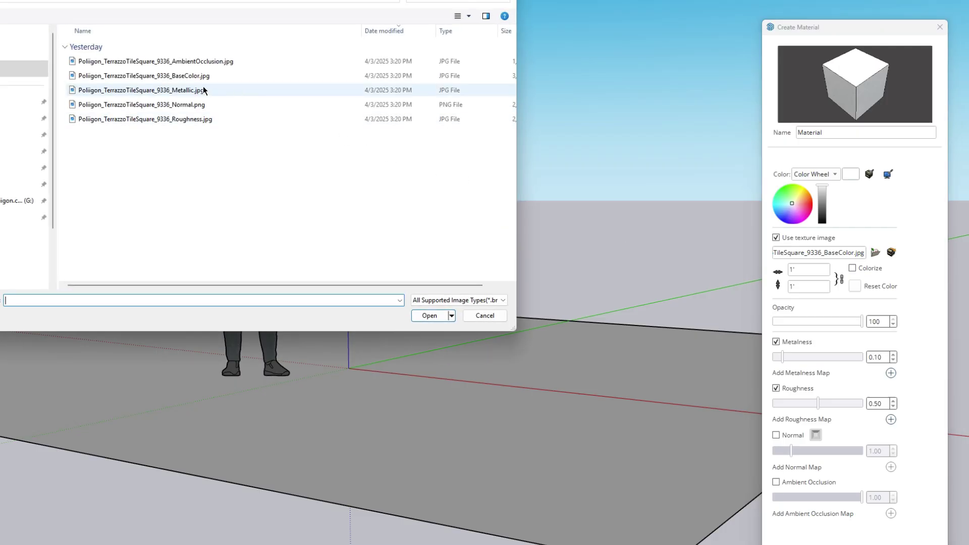
double_click(204, 90)
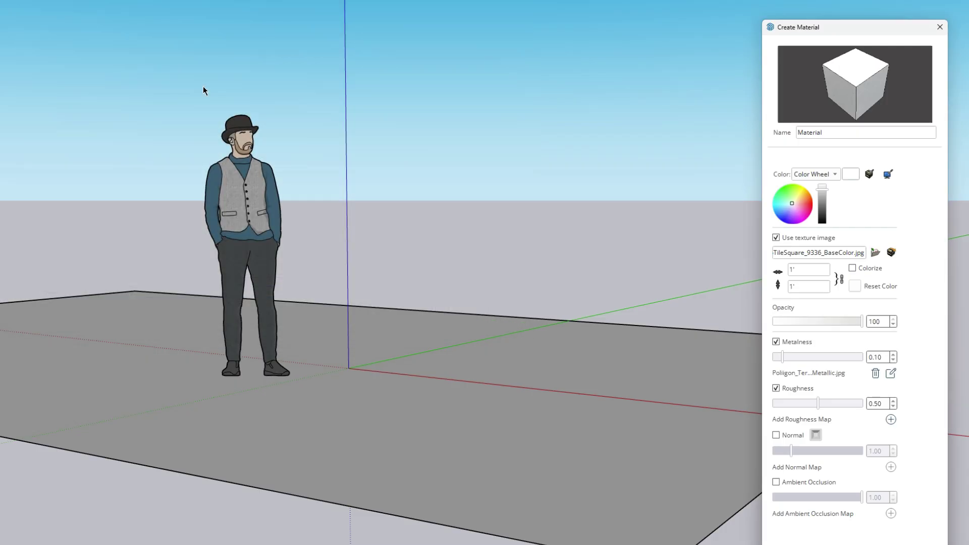
click(892, 419)
double_click(166, 120)
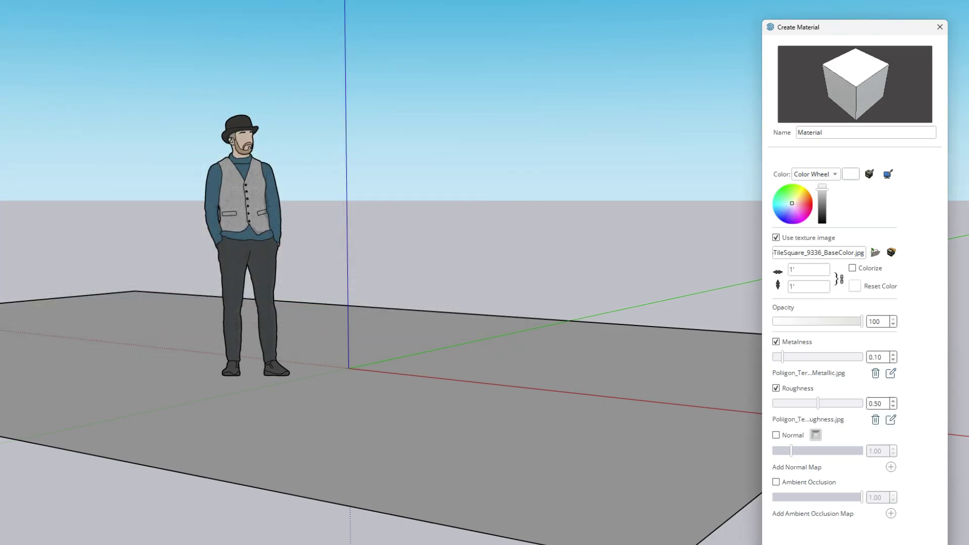
- Enable Normal and Ambient Occlusion maps using the terrazzo Normal and AmbientOcclusion images
click(777, 435)
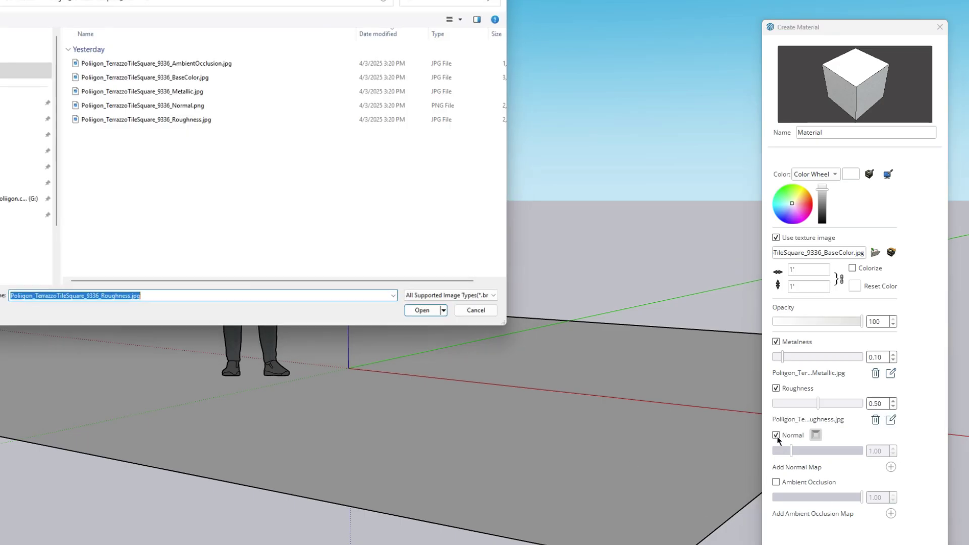
double_click(161, 108)
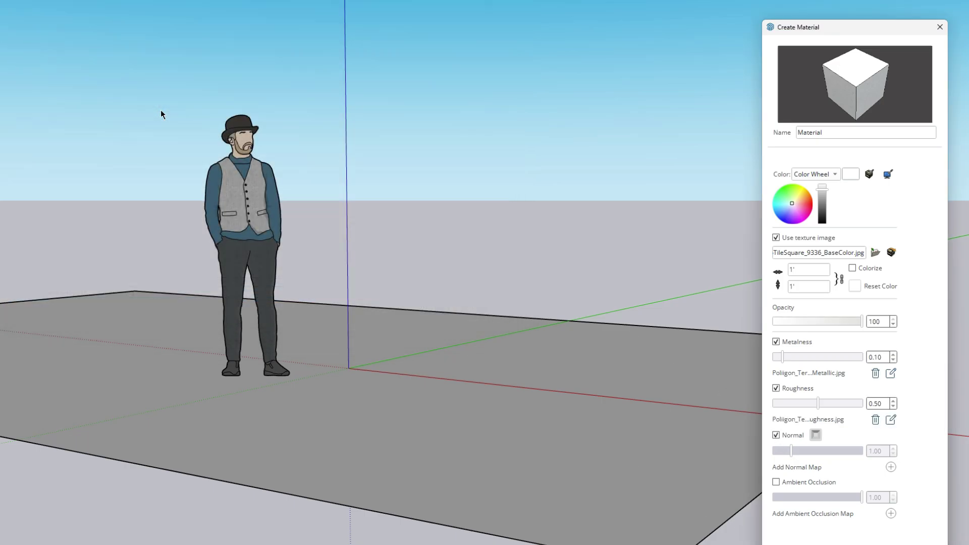
click(777, 482)
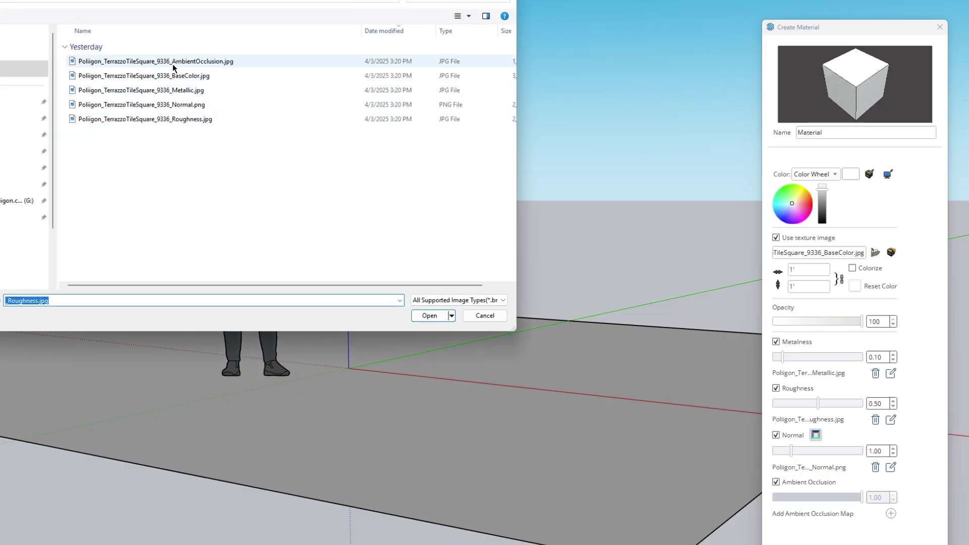
double_click(173, 62)
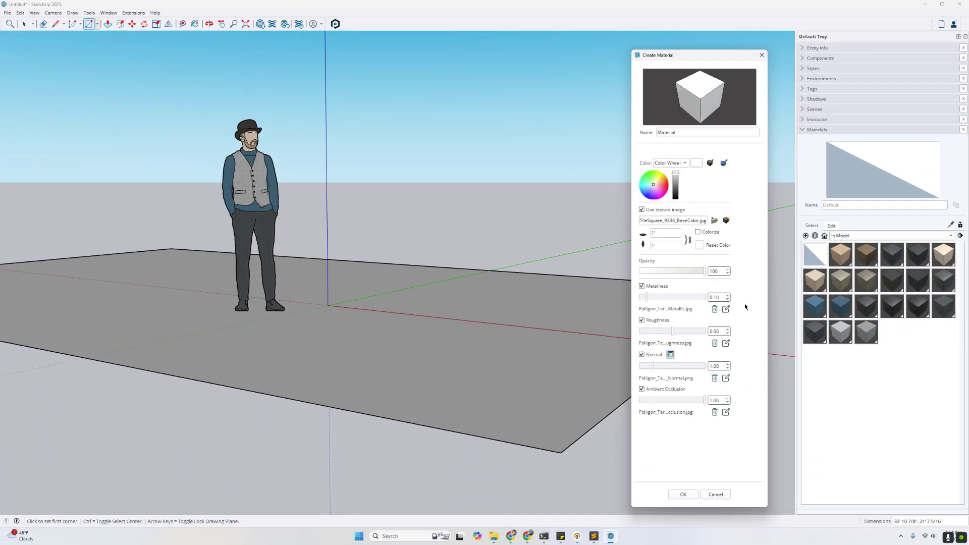
- After checking the Poliigon help page, set the metalness and roughness values to 1.00
key(alt+Tab)
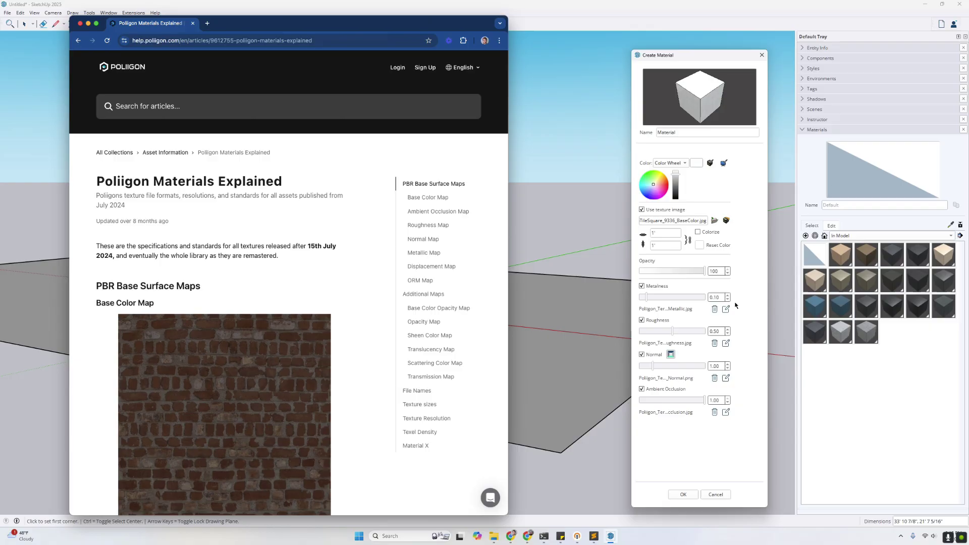
key(alt+Tab)
click(709, 297)
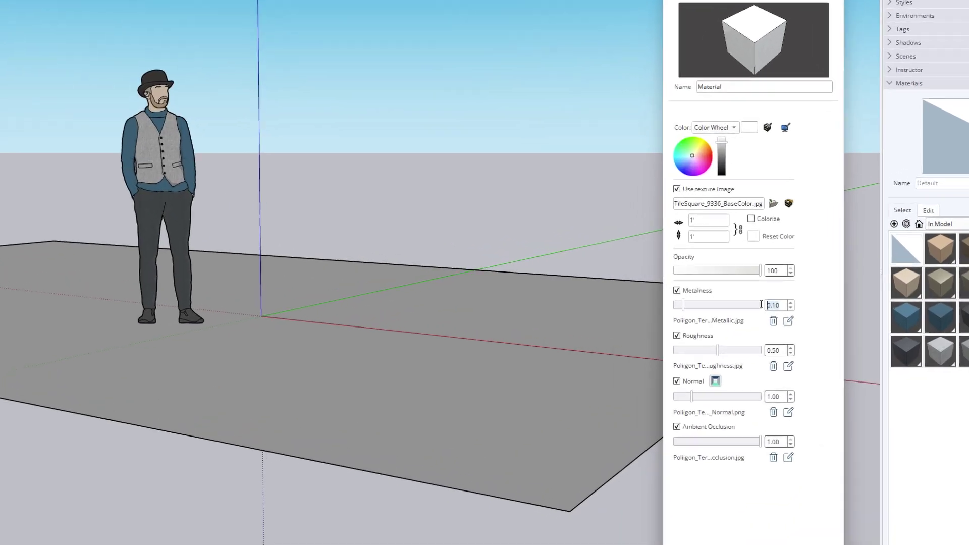
text(1.00)
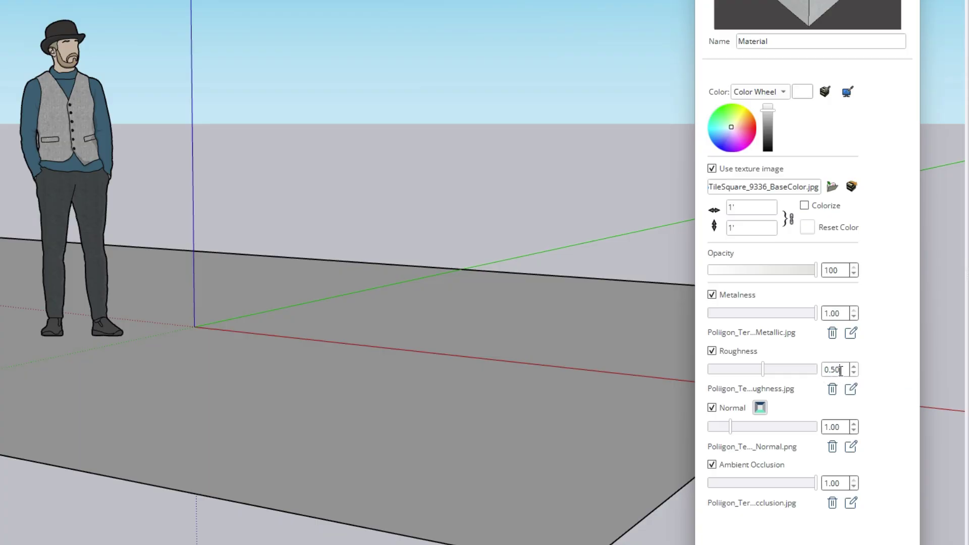
drag(842, 371, 813, 372)
text(1.)
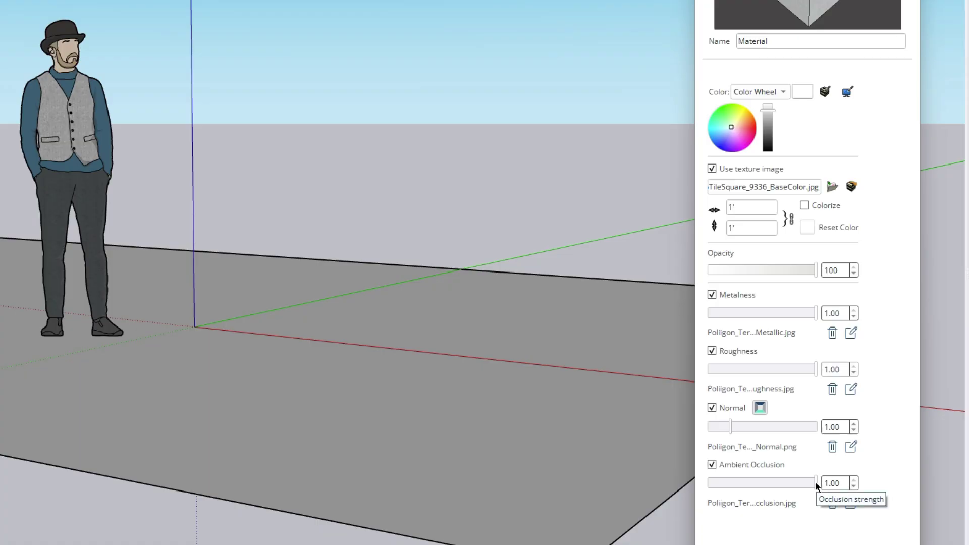
drag(816, 482, 845, 491)
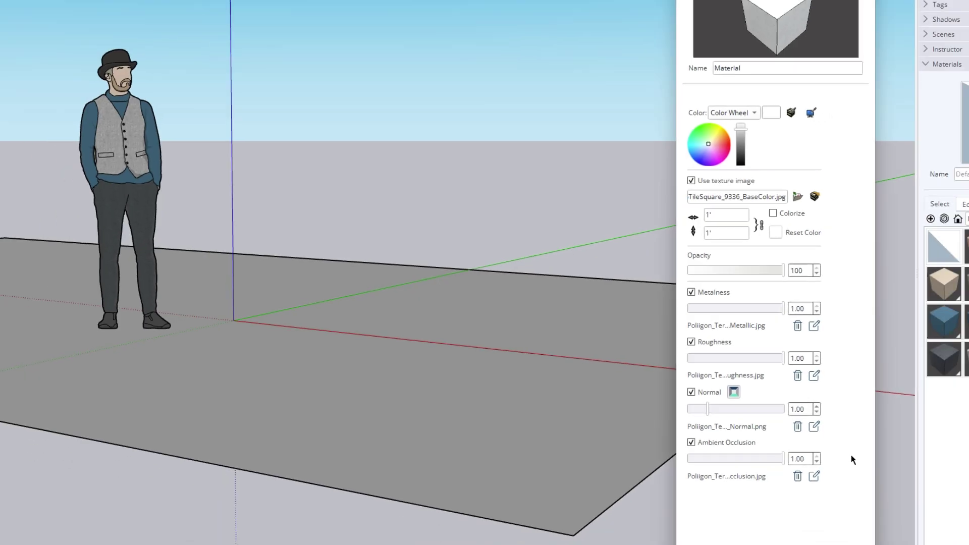
key(alt+Tab)
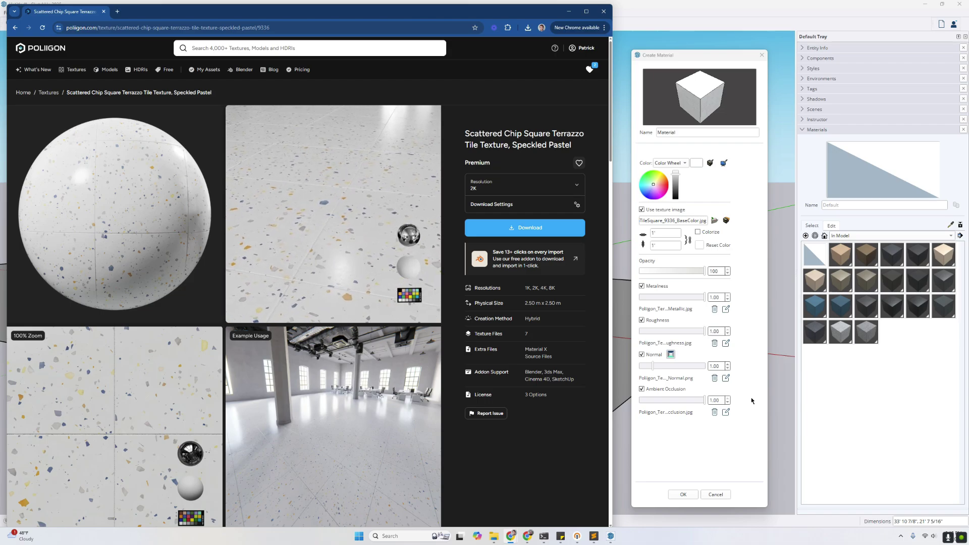
- Set the texture width to 2.5m (8' 2 7/16") and reset the colour to the texture's own
click(707, 328)
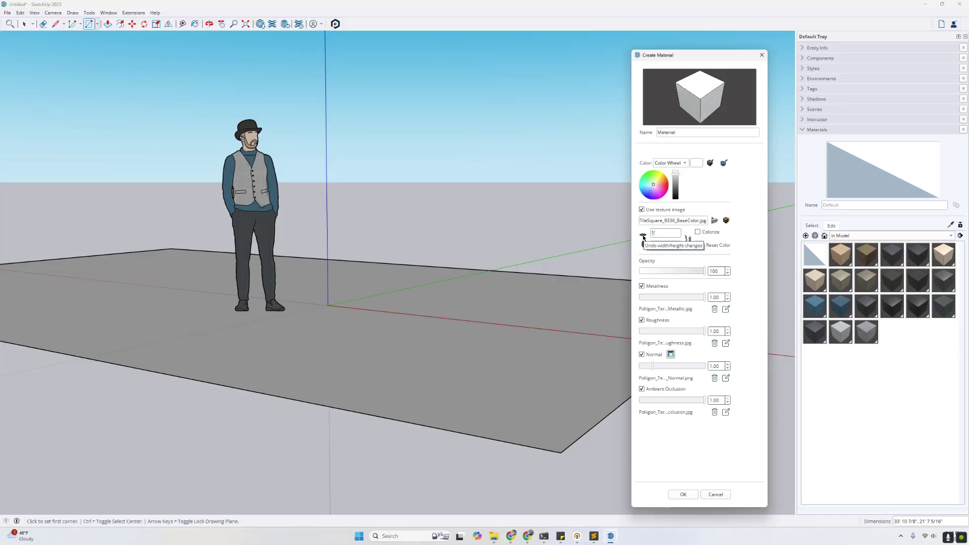
text(2.5m)
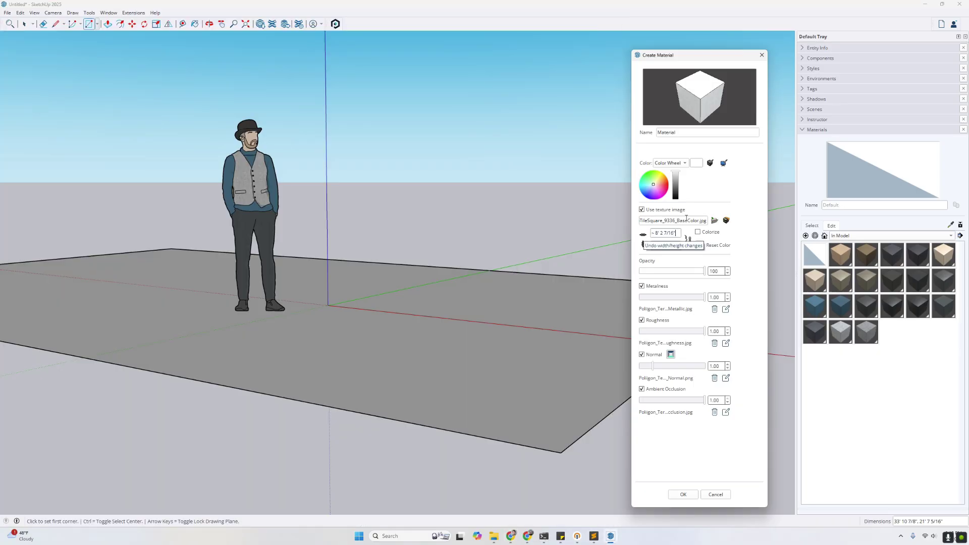
key(Return)
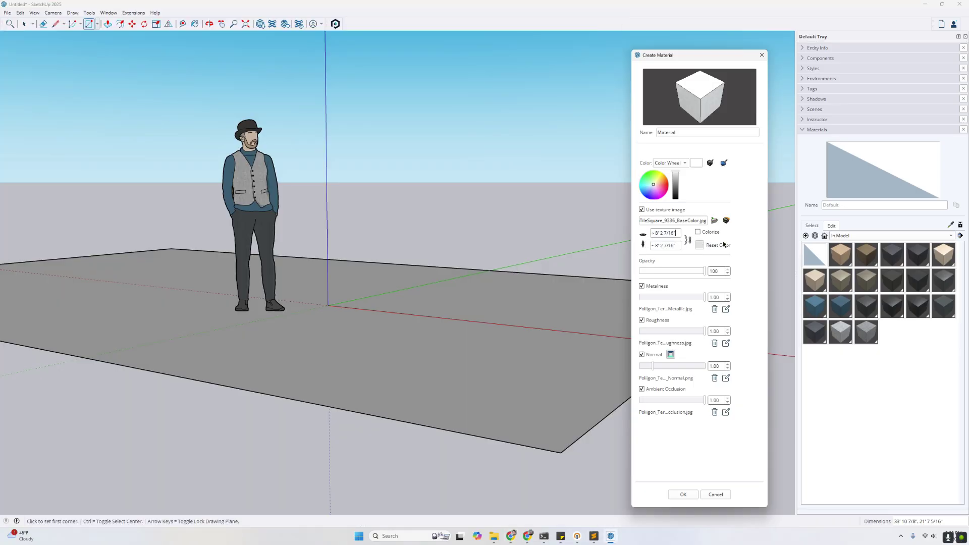
click(700, 246)
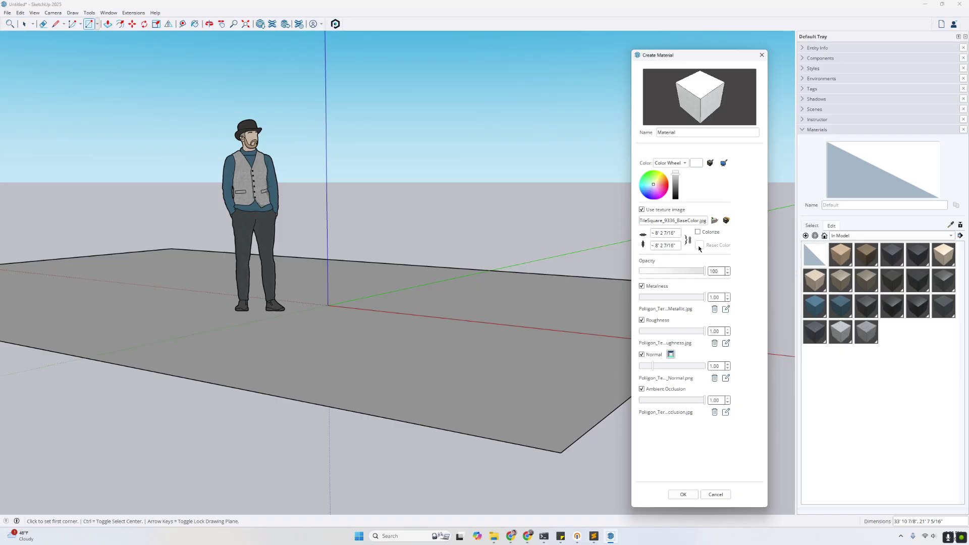
- Confirm the terrazzo material and paint the ground rectangle with it
click(682, 495)
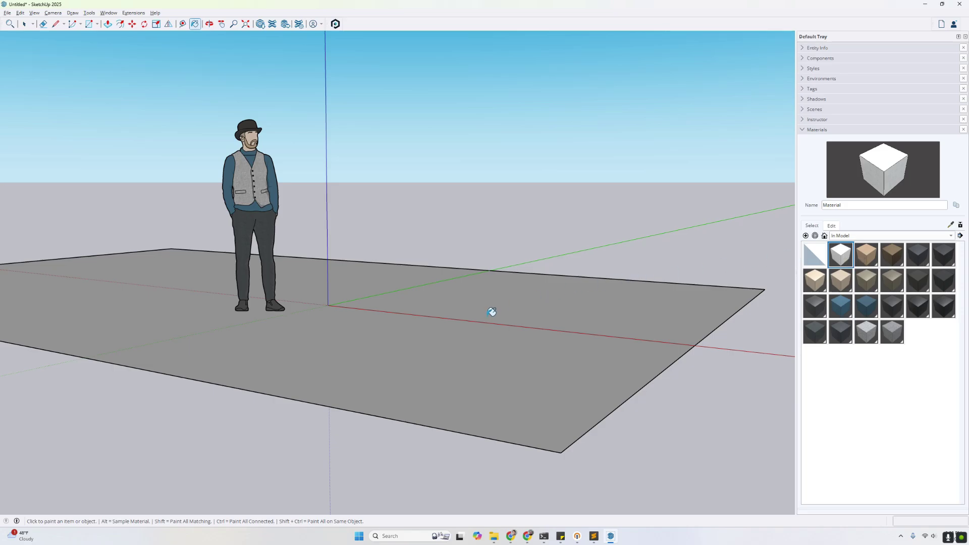
click(452, 324)
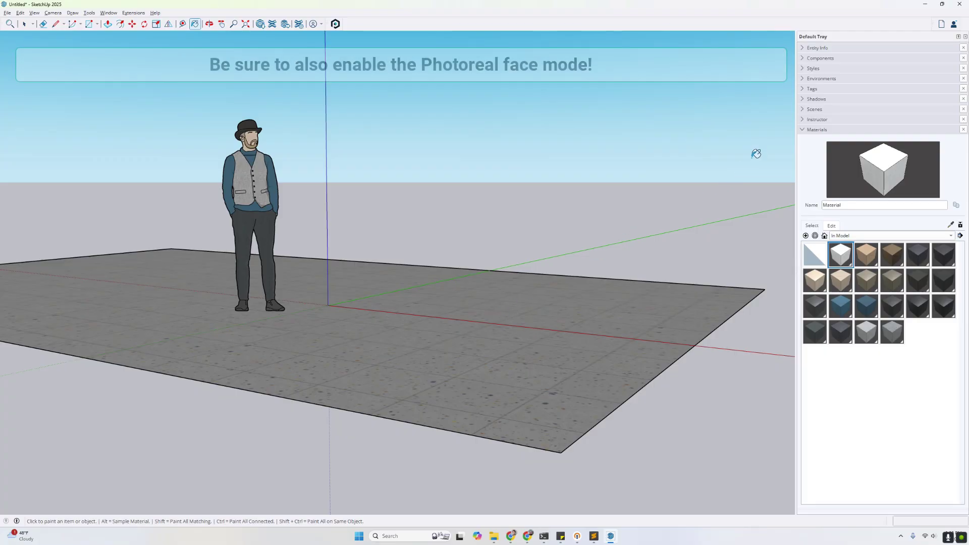
- Apply the Sky - Cloudy 2K IBL environment with Set Sun Location enabled
click(808, 79)
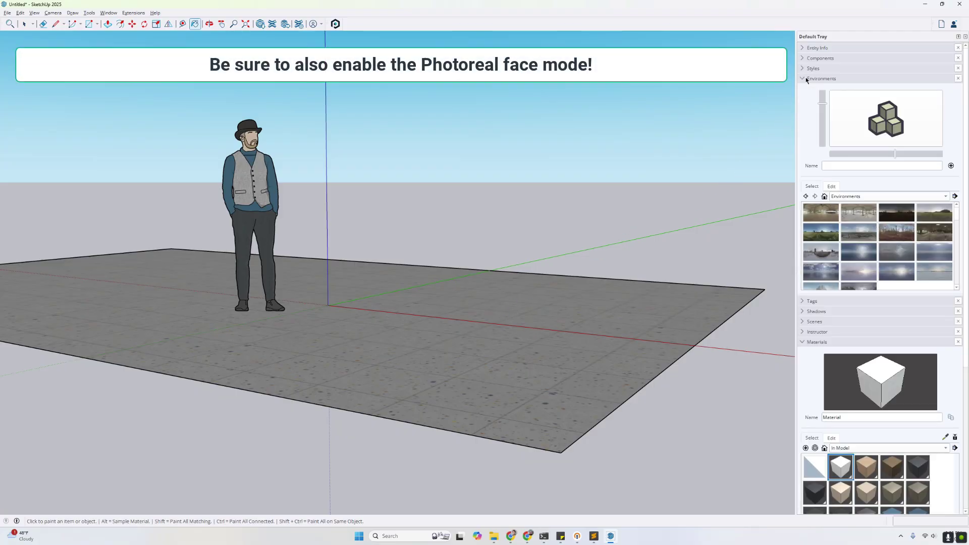
click(893, 252)
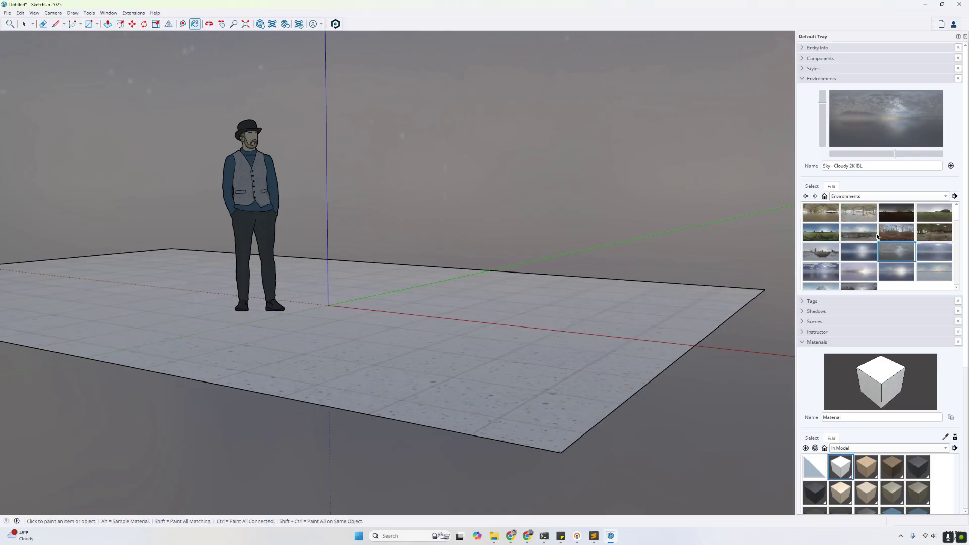
click(832, 187)
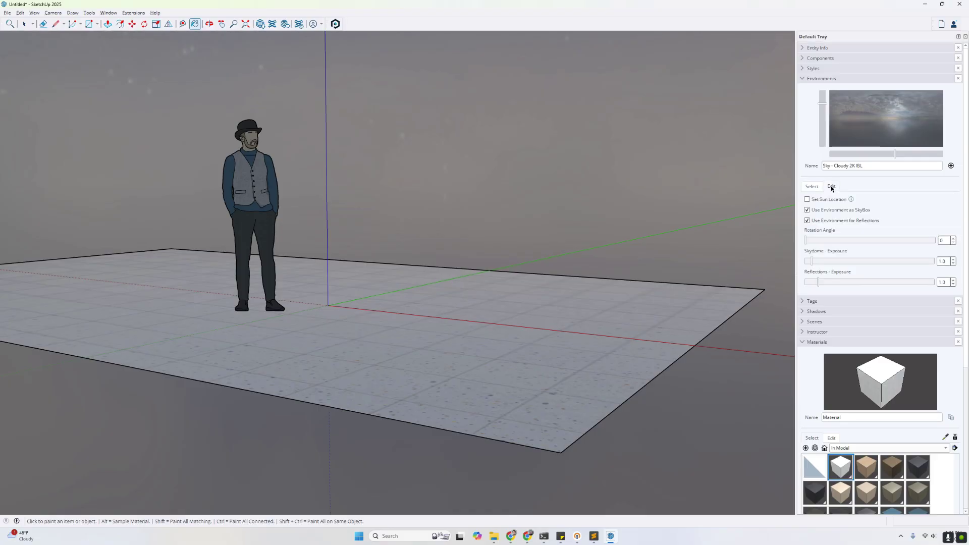
click(807, 200)
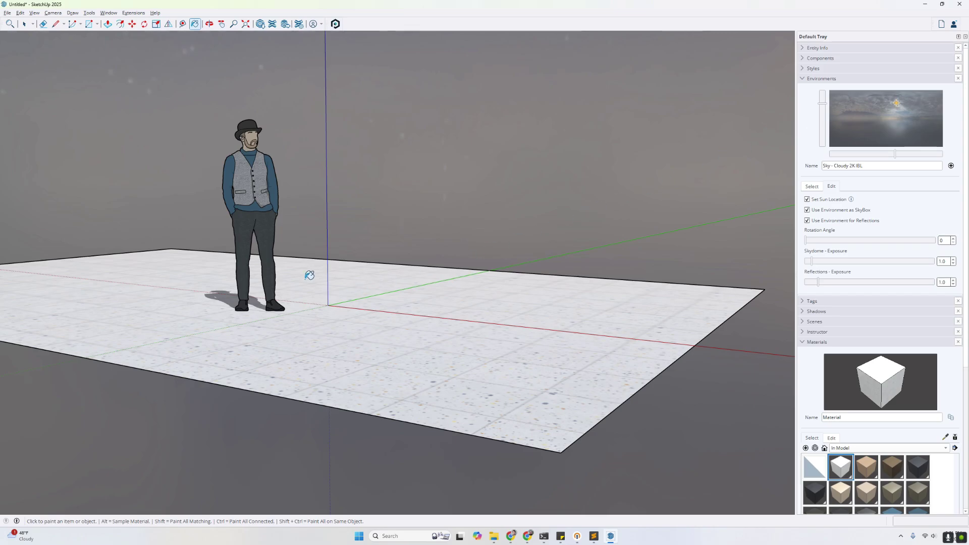
mouse_move(232, 253)
middle_down()
mouse_move(303, 368)
mouse_move(465, 417)
mouse_move(707, 350)
mouse_move(491, 376)
mouse_move(673, 405)
mouse_move(472, 356)
mouse_move(496, 328)
mouse_move(425, 288)
mouse_move(366, 378)
mouse_move(407, 459)
mouse_move(455, 512)
mouse_move(471, 461)
mouse_move(414, 396)
mouse_move(405, 401)
middle_up()
- Zoom in on the terrazzo tiles, open the material for editing, and lower its ambient occlusion strength
key(b)
scroll(298, 363, up, 5)
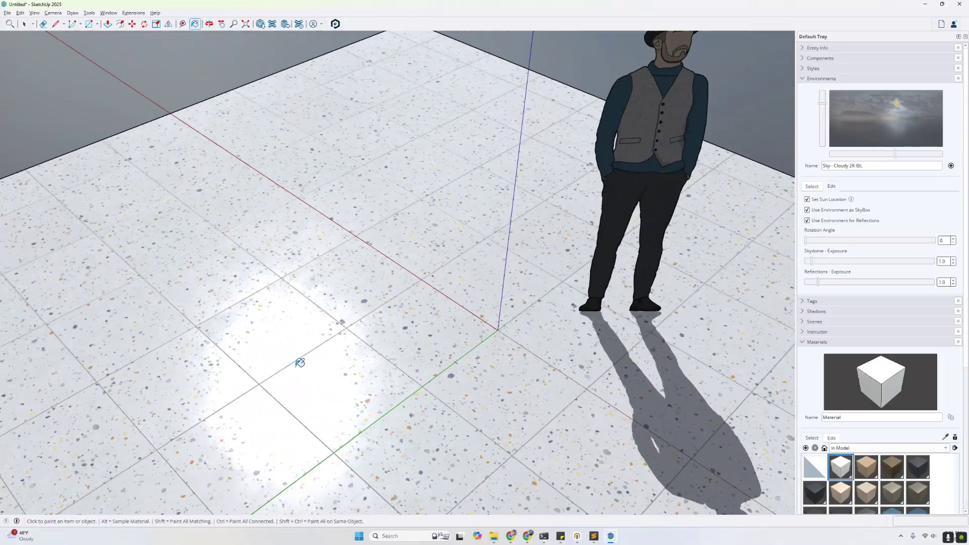
mouse_move(308, 393)
middle_down()
mouse_move(335, 396)
mouse_move(275, 406)
mouse_move(359, 396)
mouse_move(370, 372)
mouse_move(318, 419)
mouse_move(392, 377)
mouse_move(288, 392)
mouse_move(348, 412)
middle_up()
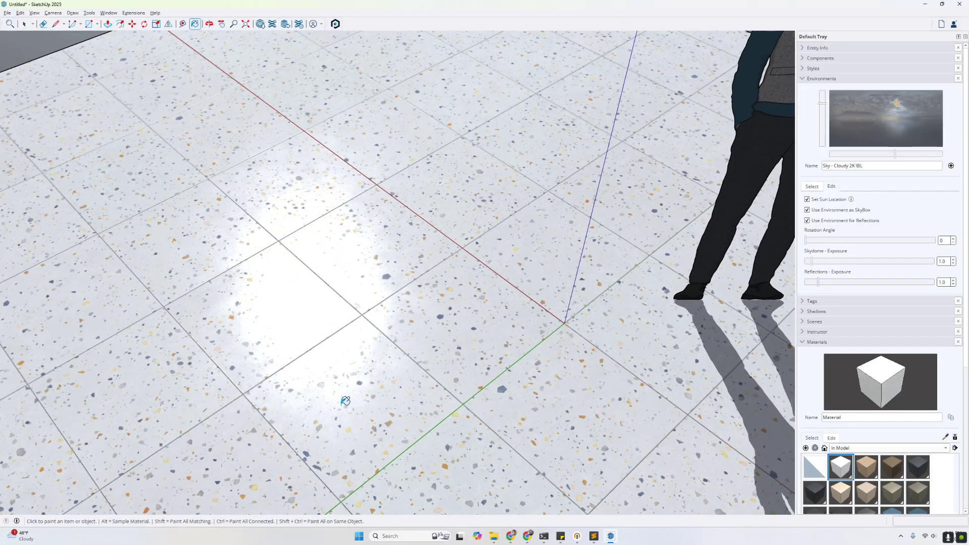
scroll(833, 465, down, 3)
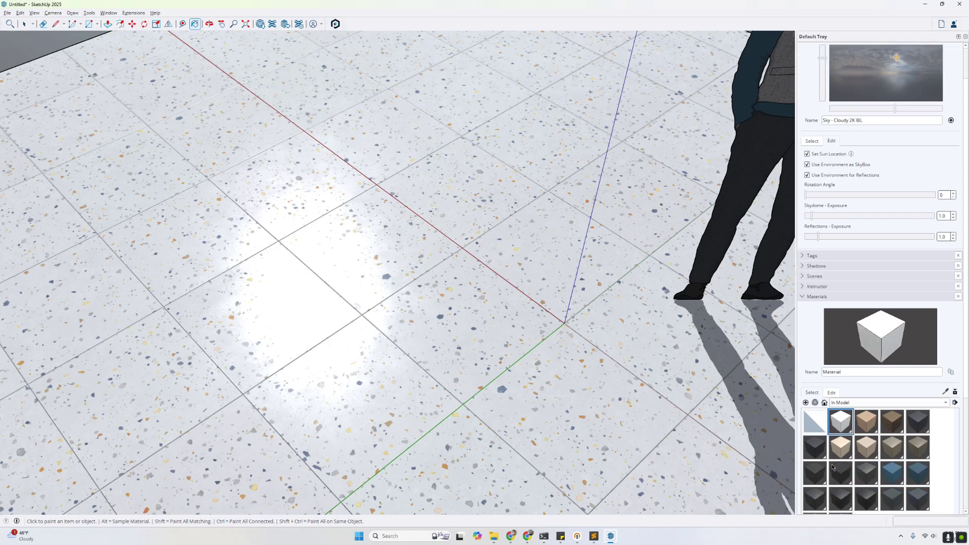
double_click(834, 373)
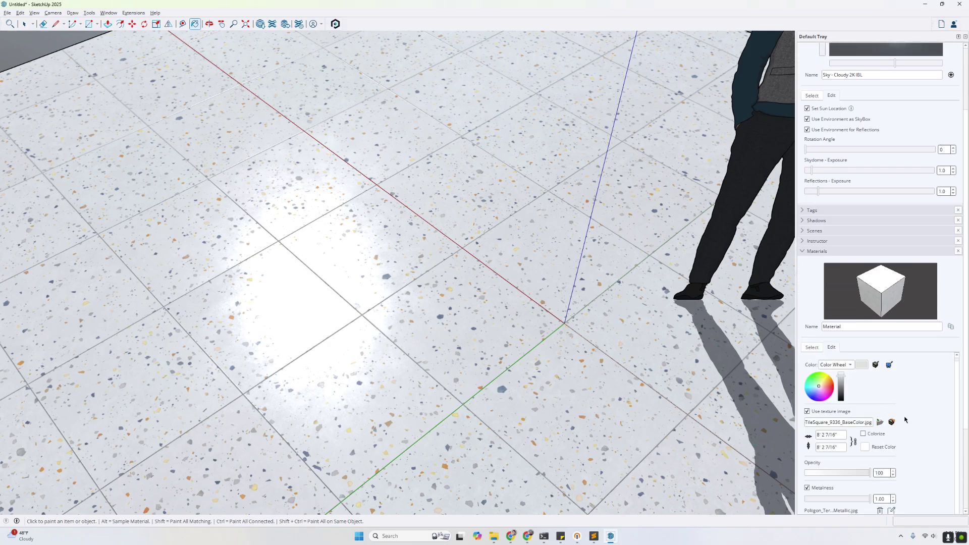
scroll(950, 441, down, 4)
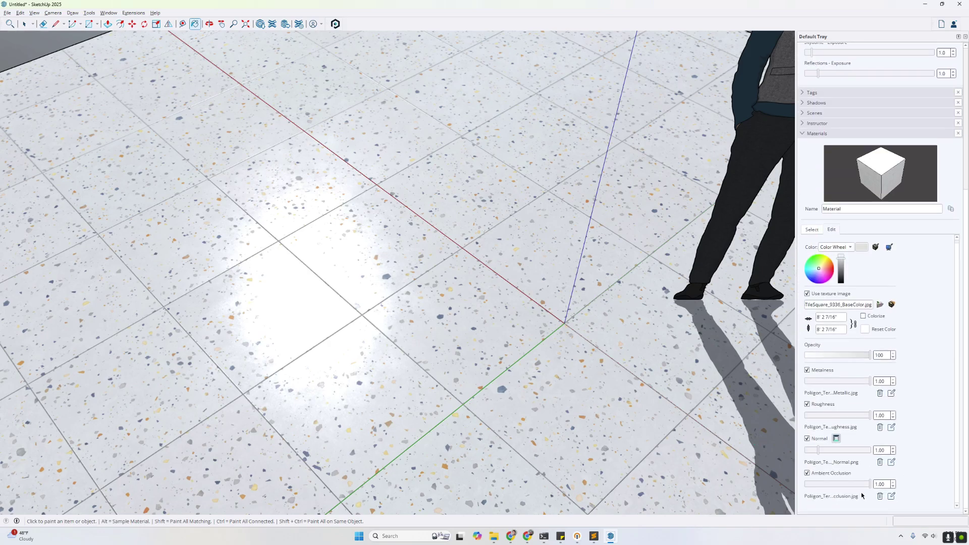
mouse_move(869, 483)
mouse_down()
mouse_move(801, 486)
mouse_move(874, 489)
mouse_up()
- Import a Poliigon terracotta pot and place it beside the black pot
click(336, 24)
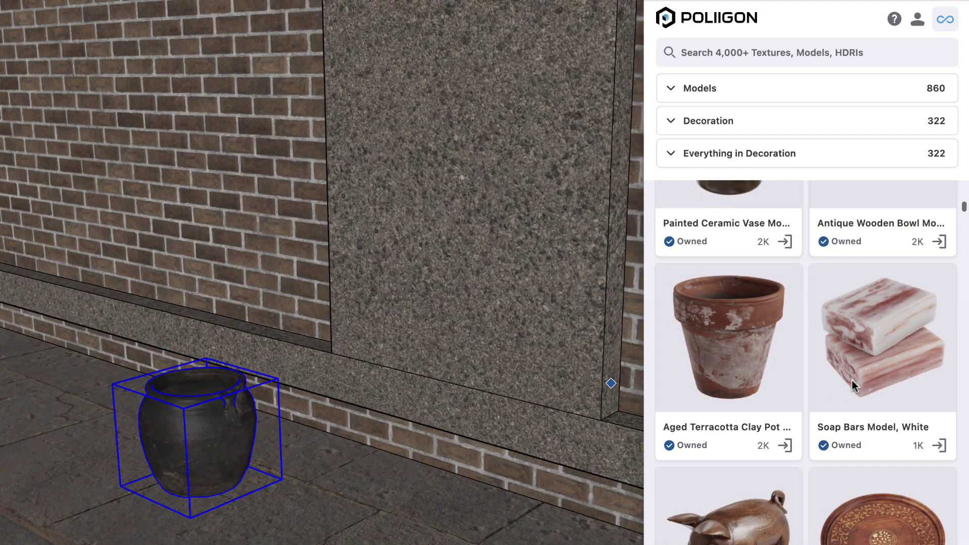
click(786, 445)
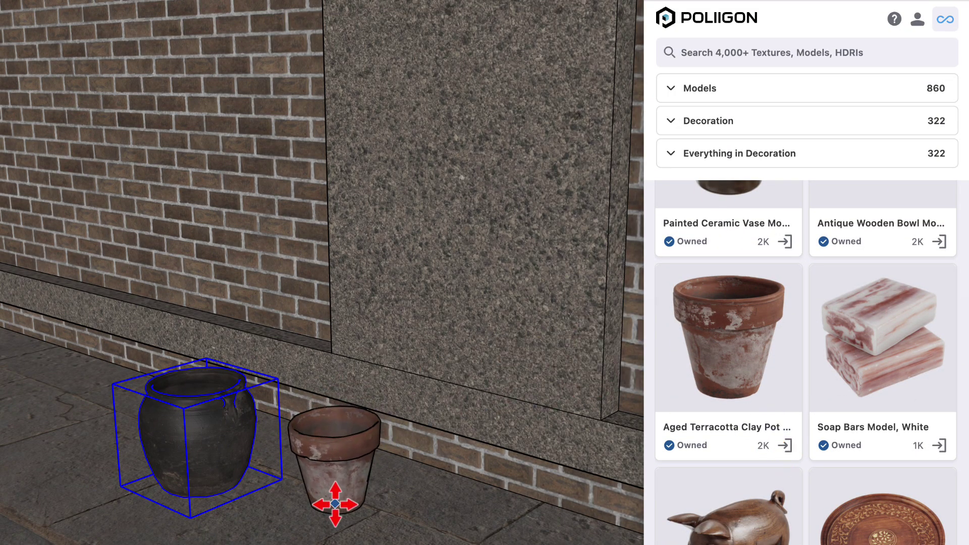
click(336, 505)
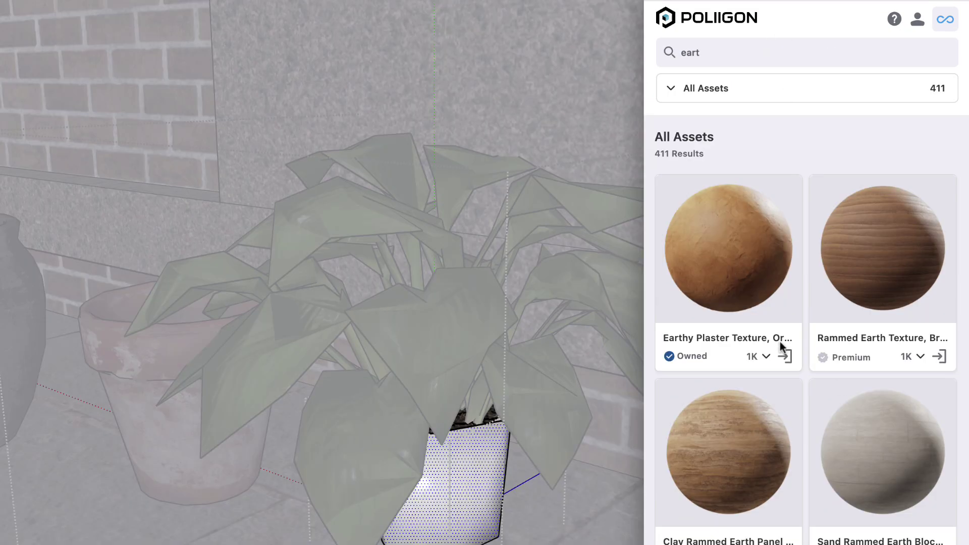
- Import the earthy plaster material and paint the planter with it
click(784, 356)
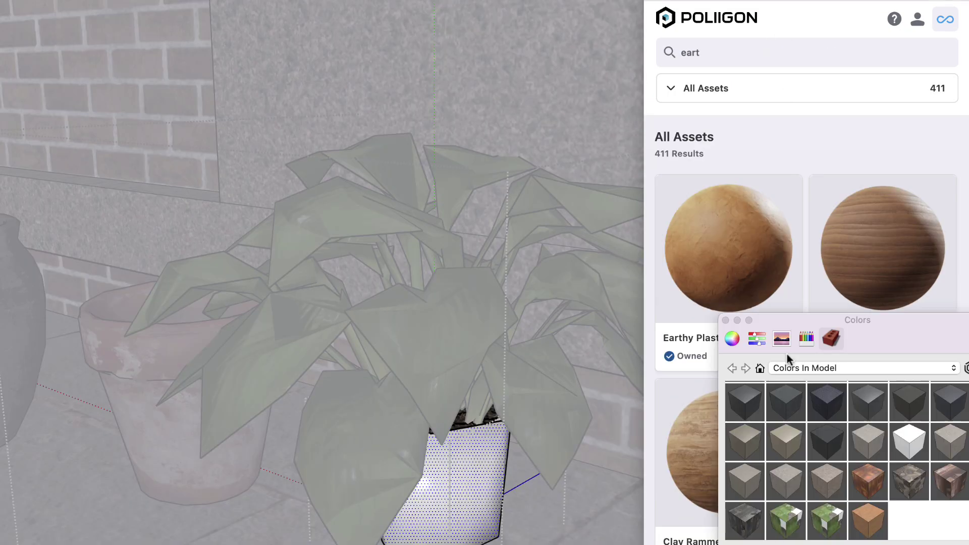
click(497, 465)
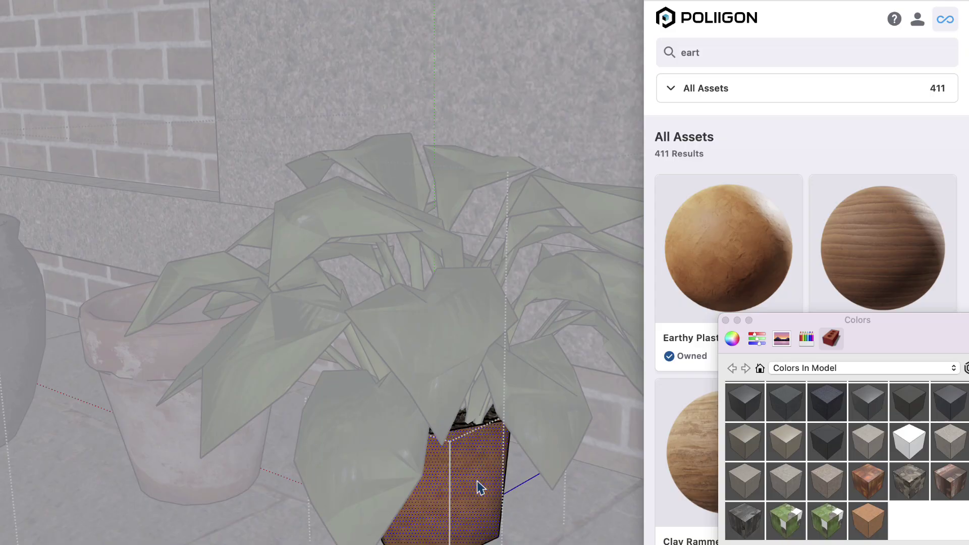
key(space)
key(Escape)
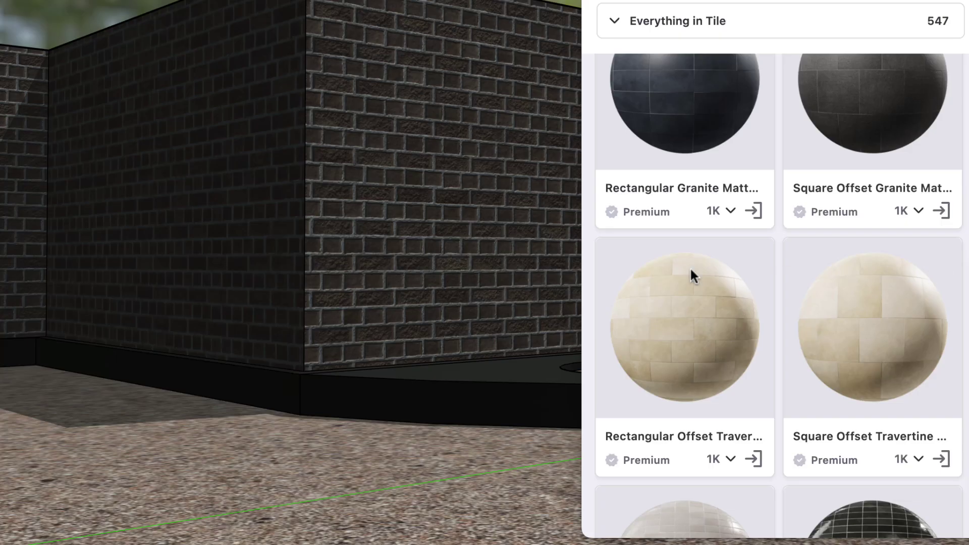
- Import Square Offset Travertine tile and paint the courtyard floor beige
click(387, 459)
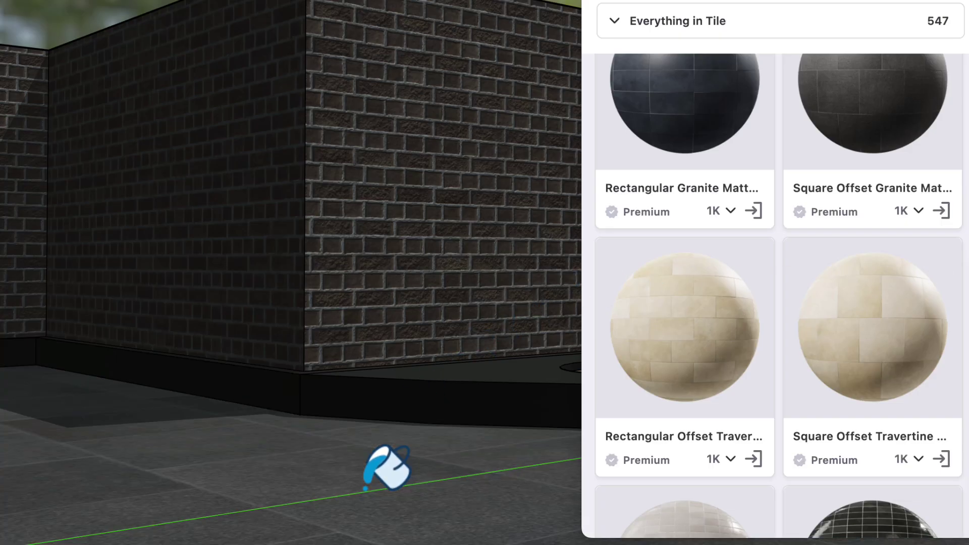
click(942, 459)
click(412, 474)
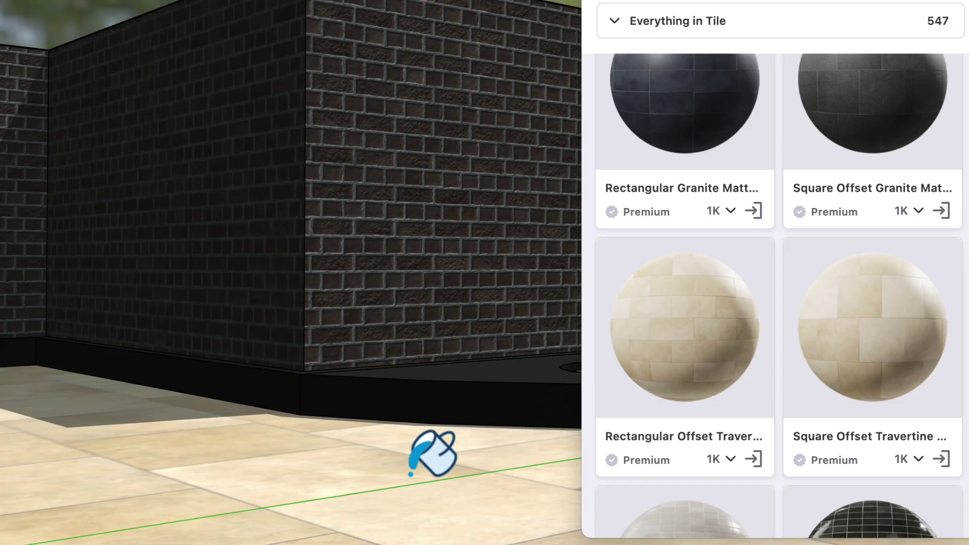